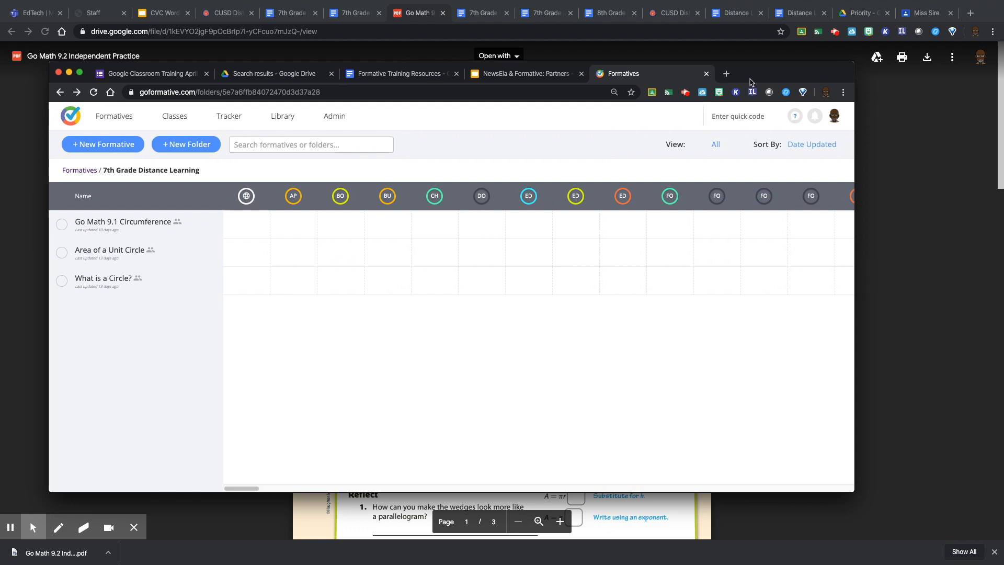
# - Move the Formatives window out of the way and look through the Go Math 9.2 Independent Practice PDF to its last page
pyautogui.moveTo(759, 83); pyautogui.dragTo(463, 564)
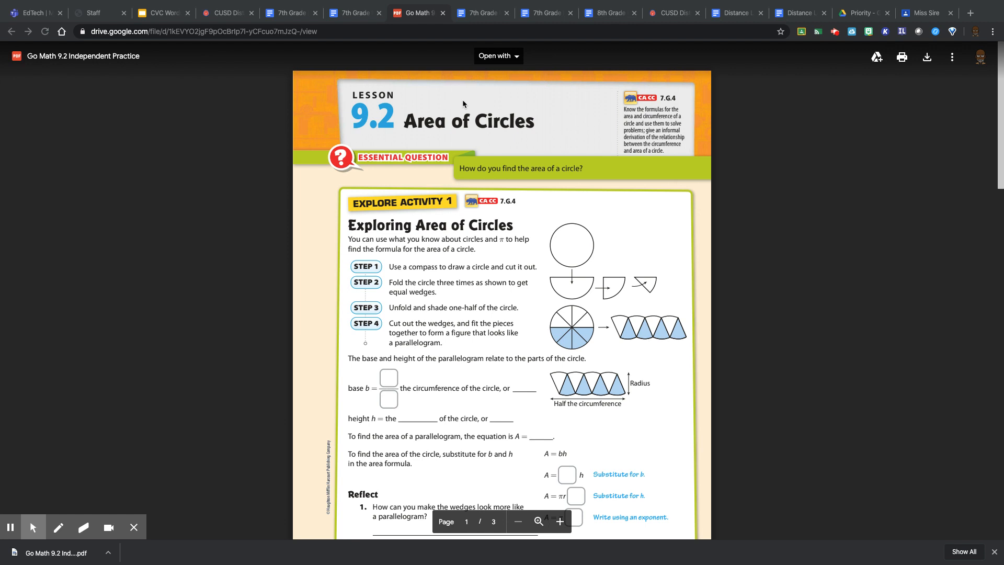
pyautogui.scroll(-15, 422, 195)
pyautogui.scroll(-10, 425, 198)
pyautogui.scroll(2, 427, 199)
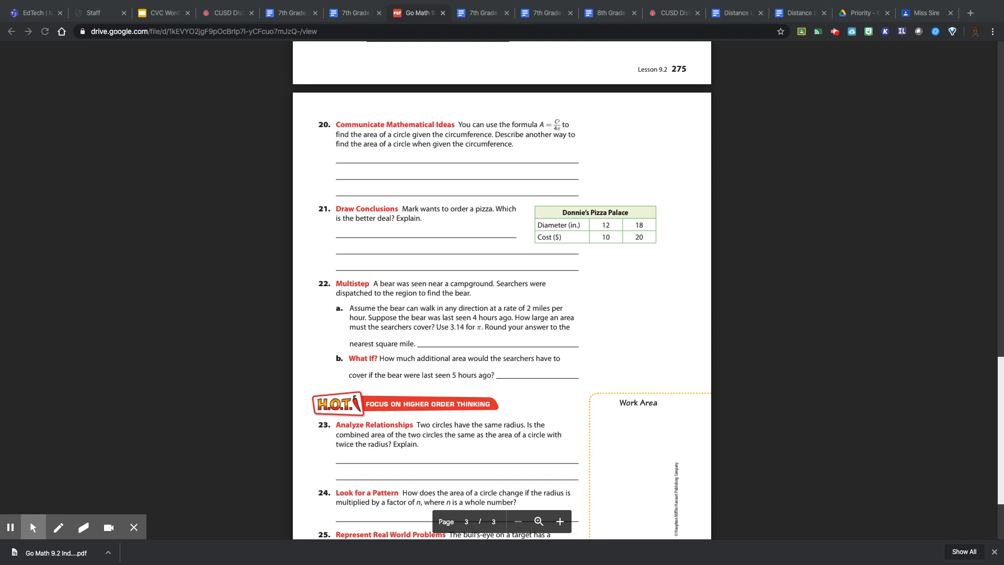
# - Bring the Formatives window back over the PDF and enlarge it to nearly the full screen height
pyautogui.moveTo(0, 100); pyautogui.dragTo(777, 51)
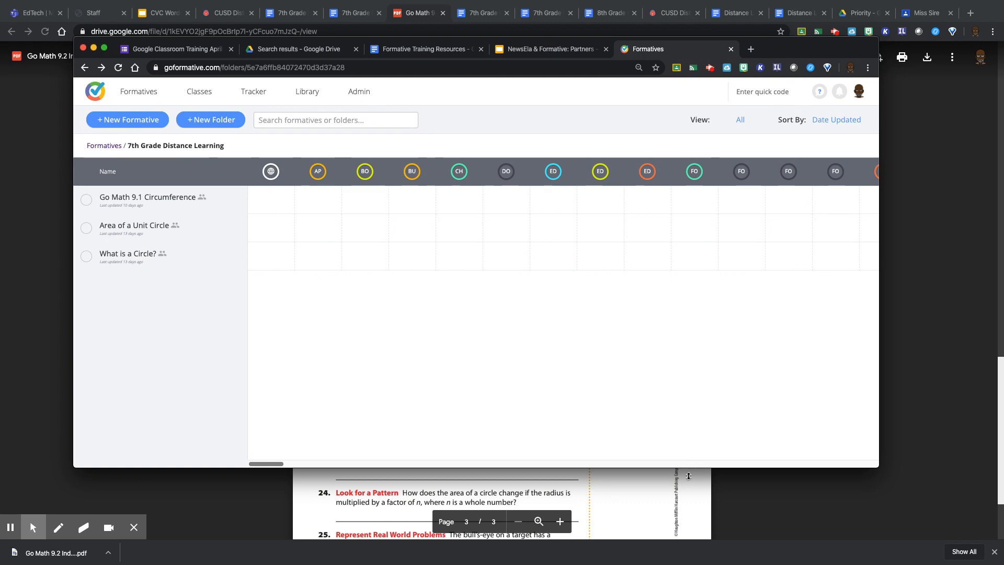
pyautogui.moveTo(689, 466); pyautogui.dragTo(689, 549)
pyautogui.moveTo(781, 40); pyautogui.dragTo(778, 1)
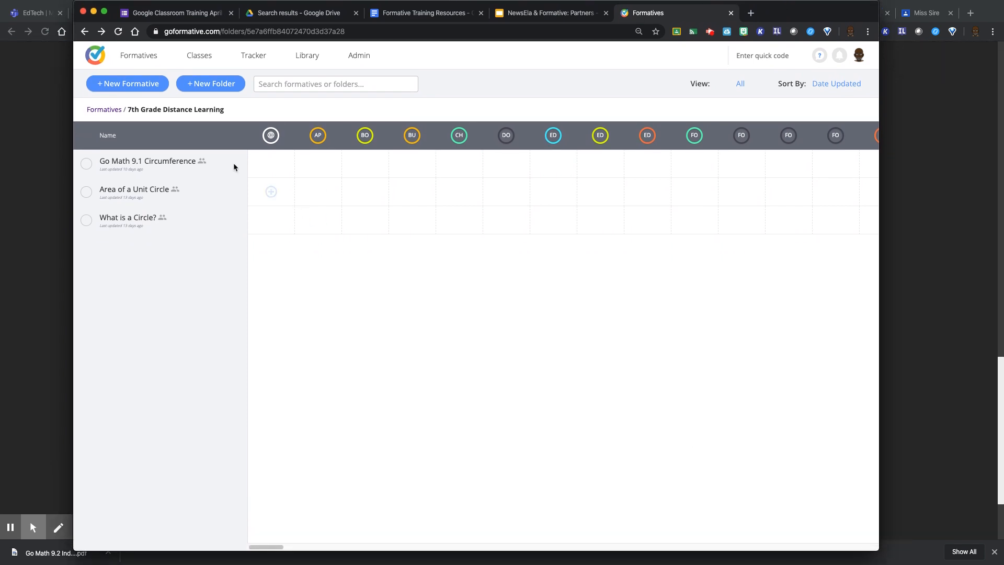
# - Create a new formative titled "Area of a Circle (Go Math)" and open the choices for adding content
pyautogui.click(142, 84)
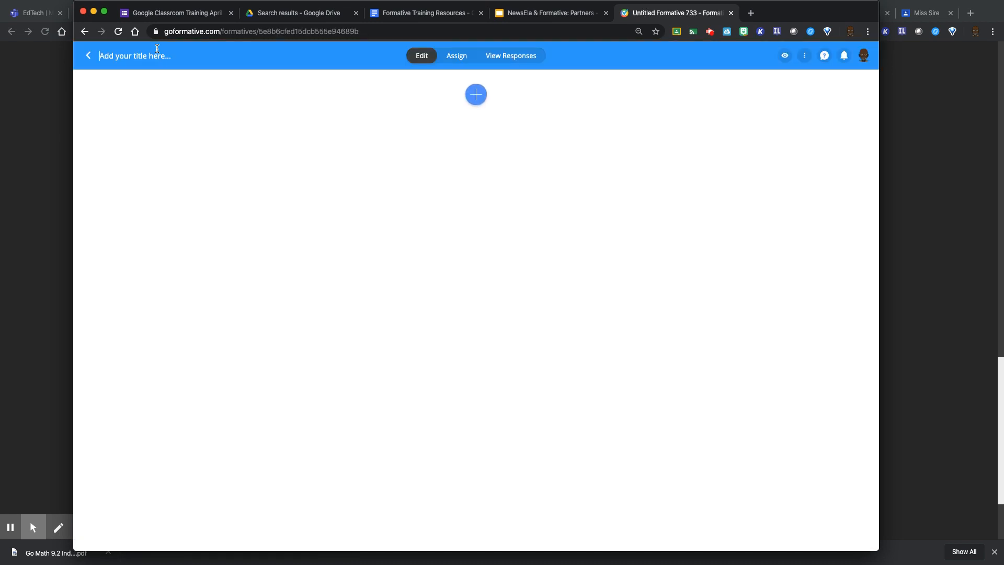
pyautogui.write('ad')
pyautogui.press('BackSpace')
pyautogui.press('BackSpace')
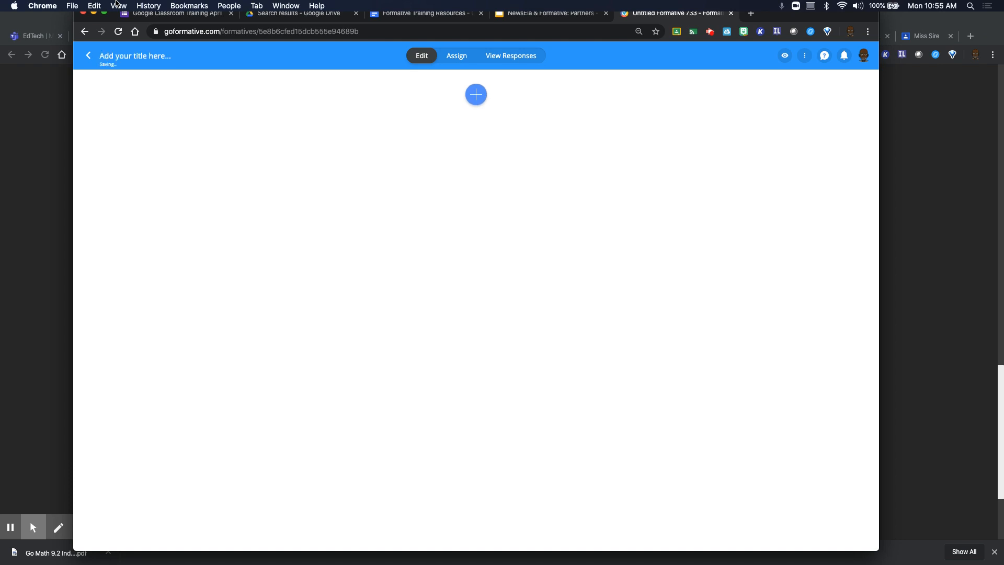
pyautogui.write('Area of A')
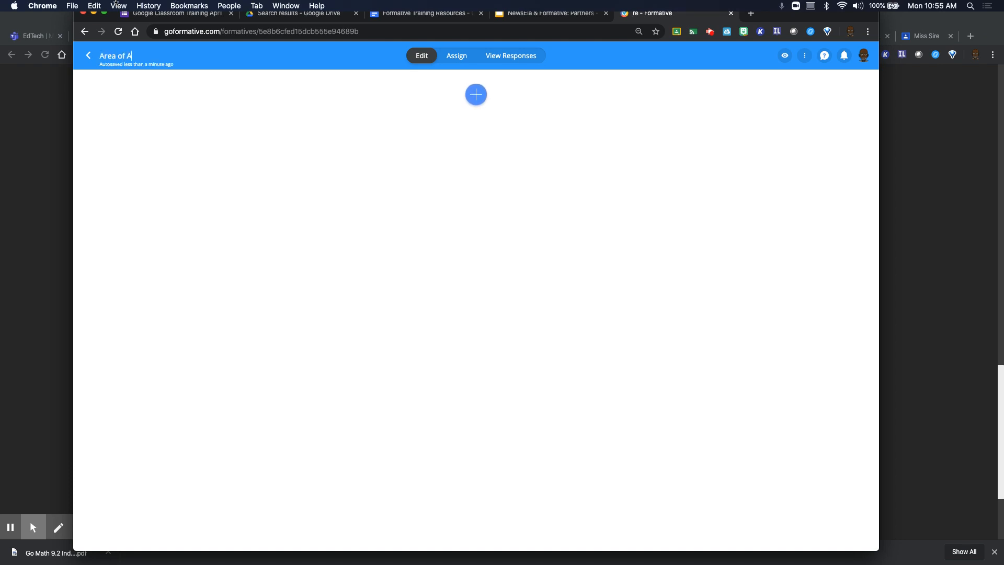
pyautogui.press('BackSpace')
pyautogui.write('a Cir')
pyautogui.press('BackSpace')
pyautogui.write('rcle (Go Math)')
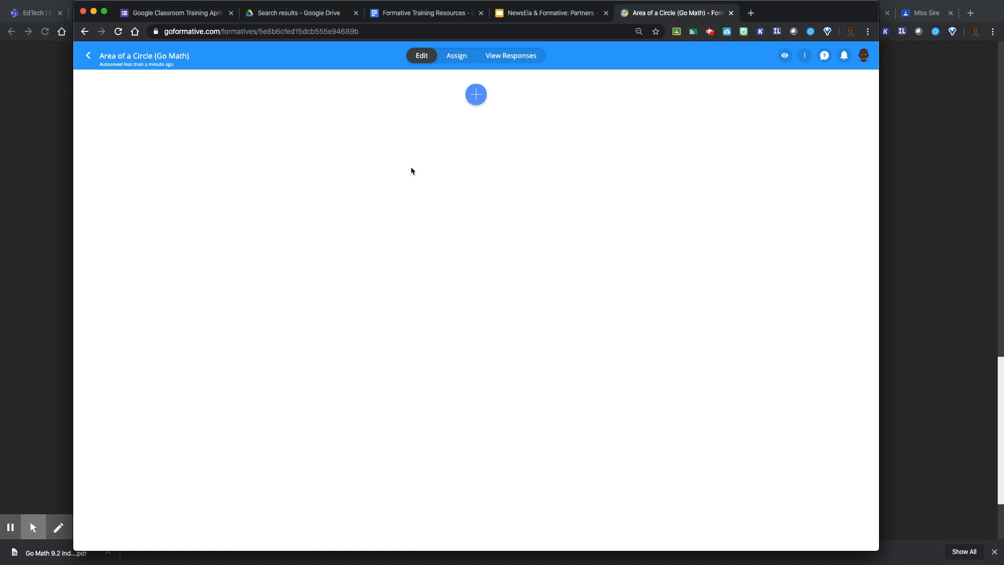
pyautogui.click(478, 99)
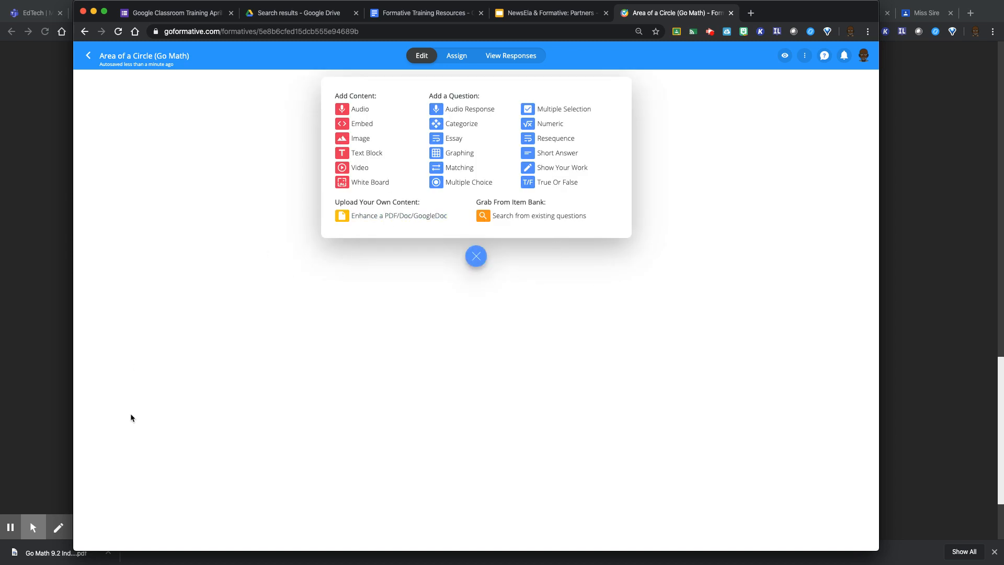
pyautogui.moveTo(59, 526)
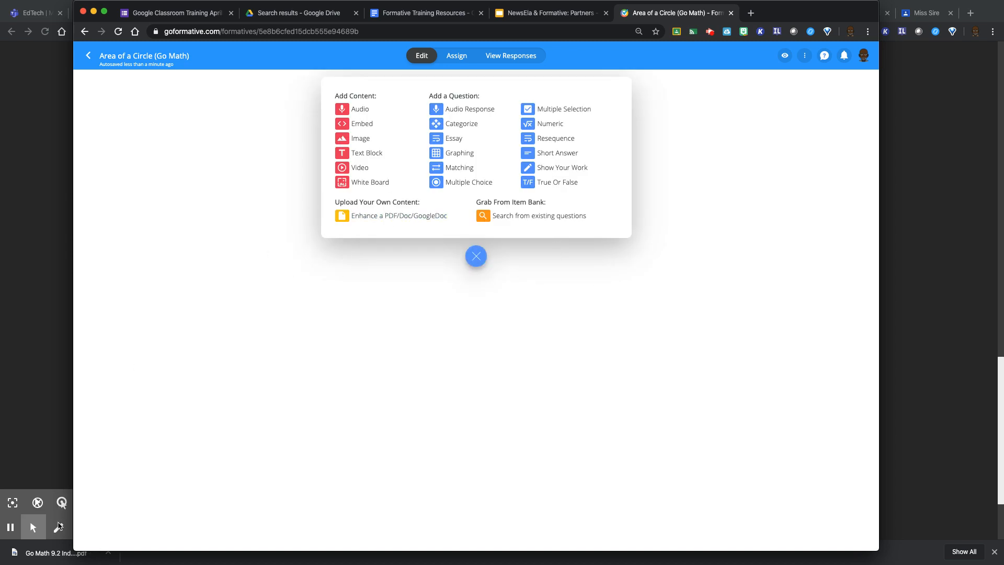
pyautogui.click(9, 503)
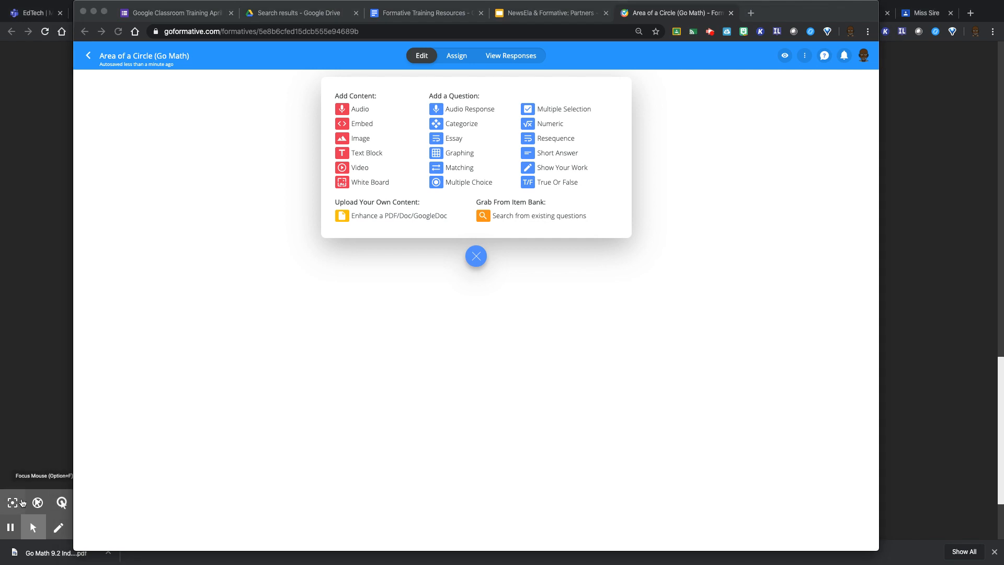
pyautogui.click(343, 225)
pyautogui.moveTo(52, 528)
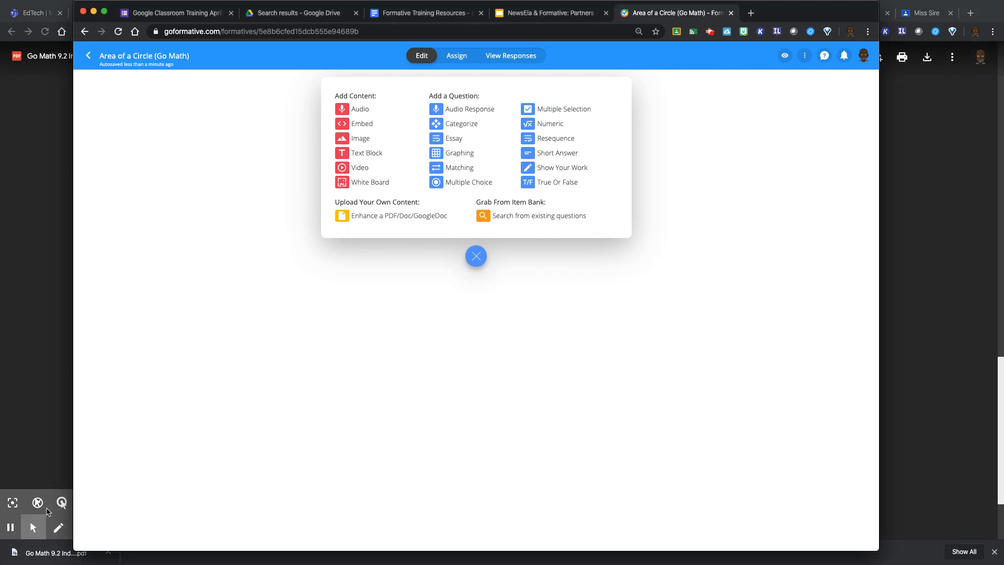
pyautogui.click(62, 503)
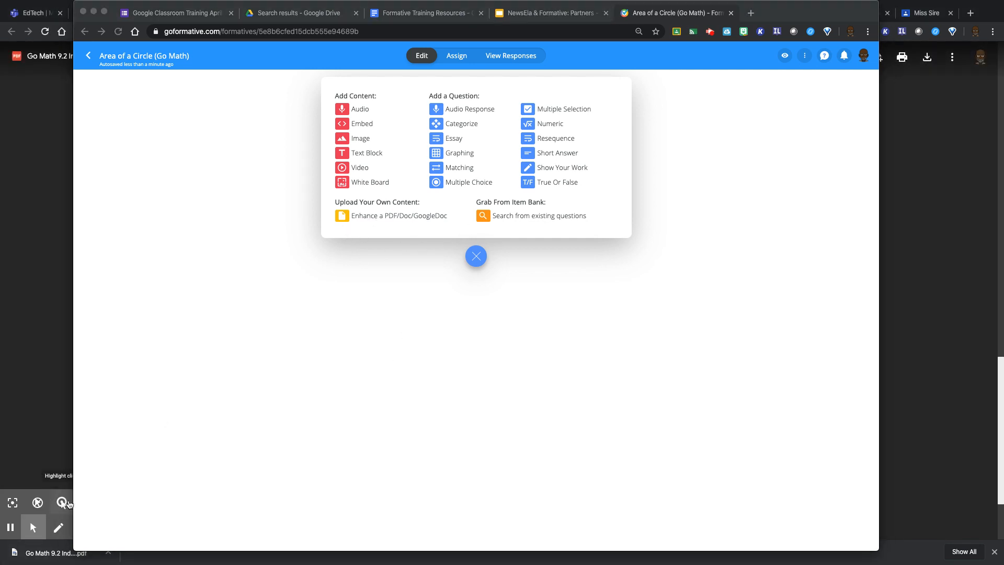
# - Add an enhanced PDF to the formative by uploading Go Math 9.2 Independent Practice.pdf from the computer's Downloads folder
pyautogui.click(390, 220)
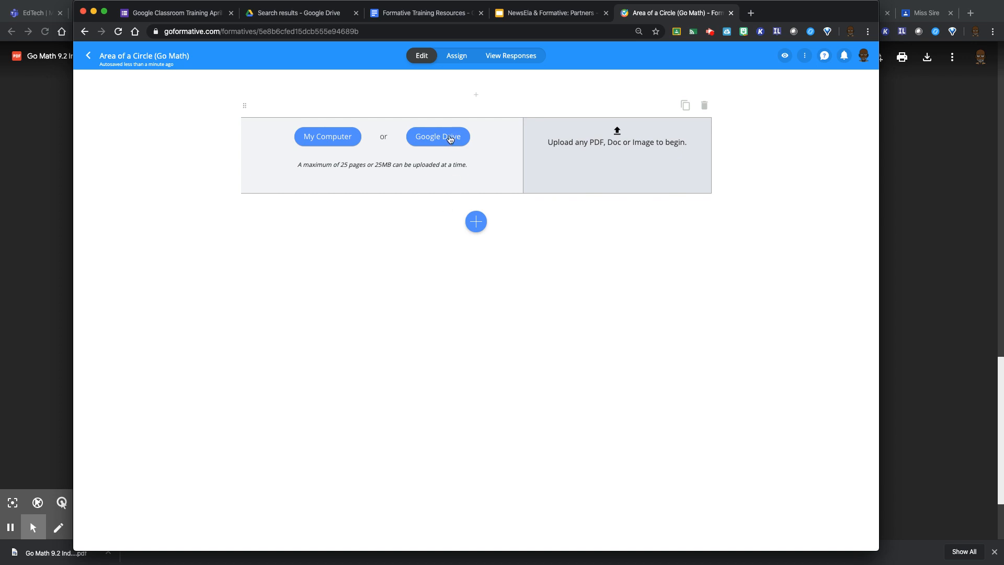
pyautogui.click(318, 138)
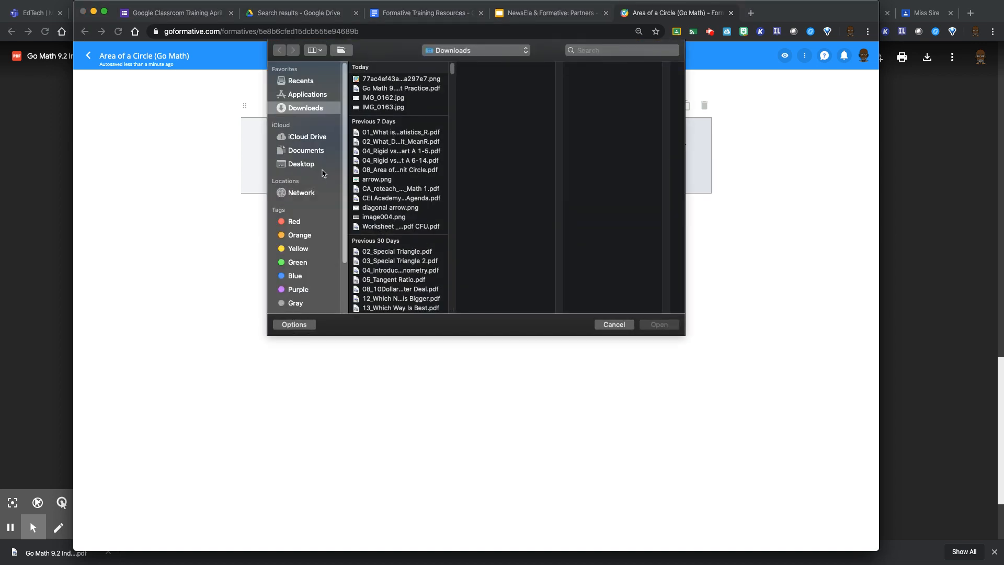
pyautogui.click(412, 89)
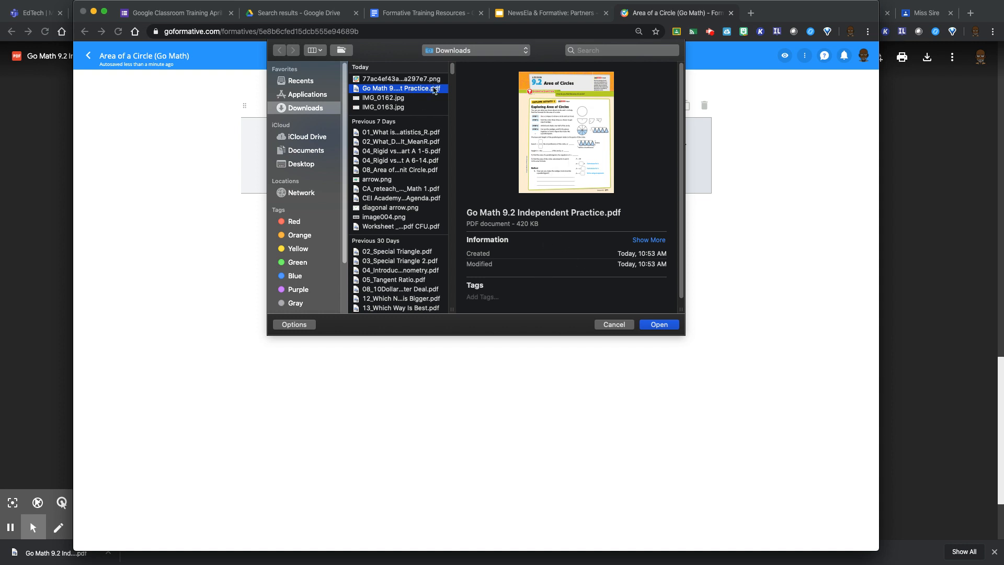
pyautogui.click(659, 324)
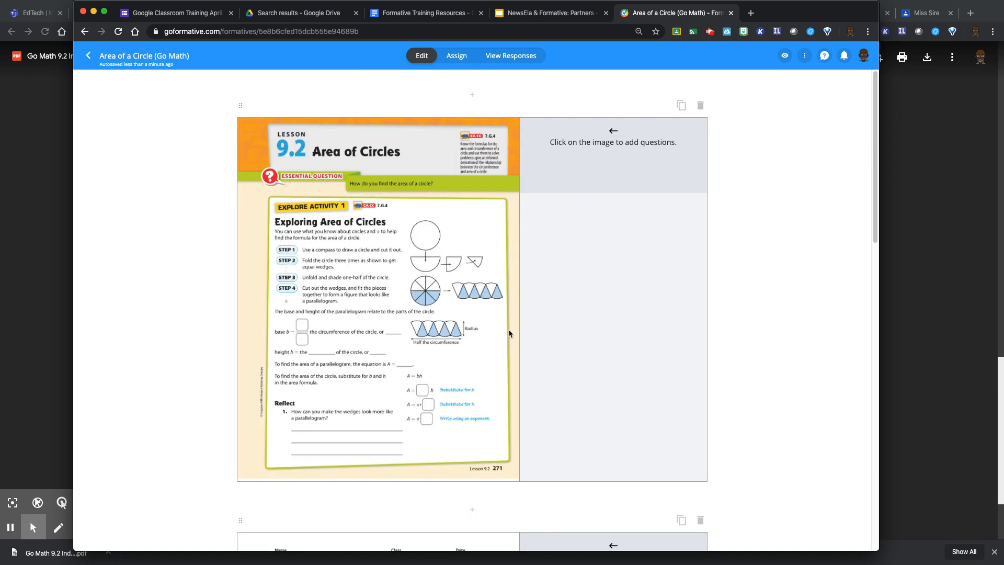
# - Add a Short Answer question at Reflect problem 1 on the first worksheet page
pyautogui.scroll(-5, 500, 319)
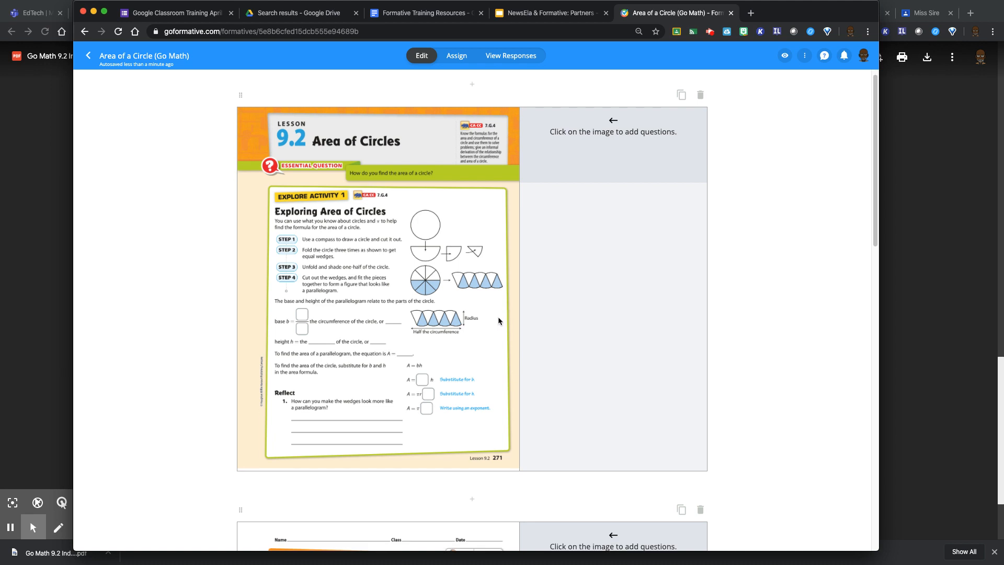
pyautogui.scroll(2, 499, 321)
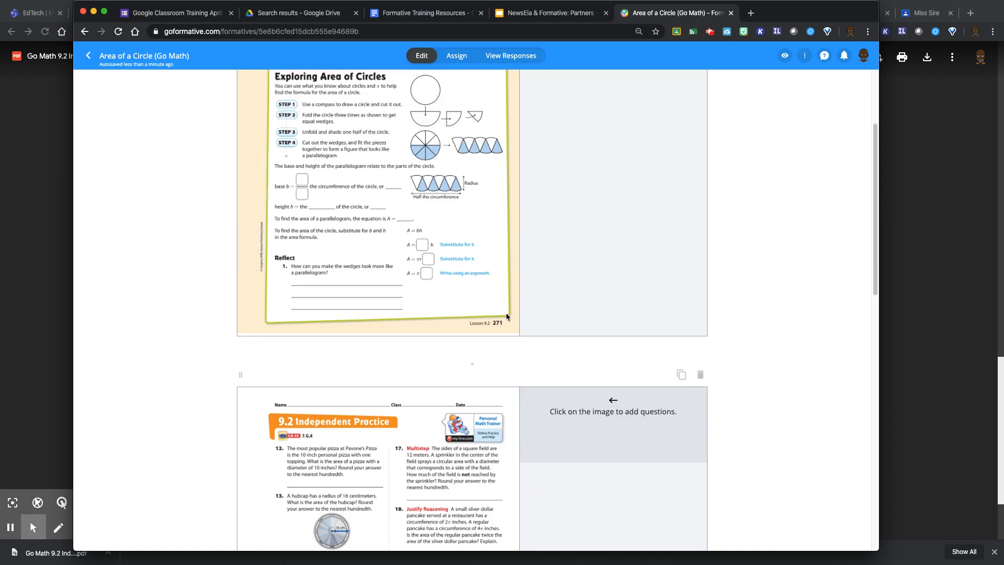
pyautogui.scroll(-4, 507, 317)
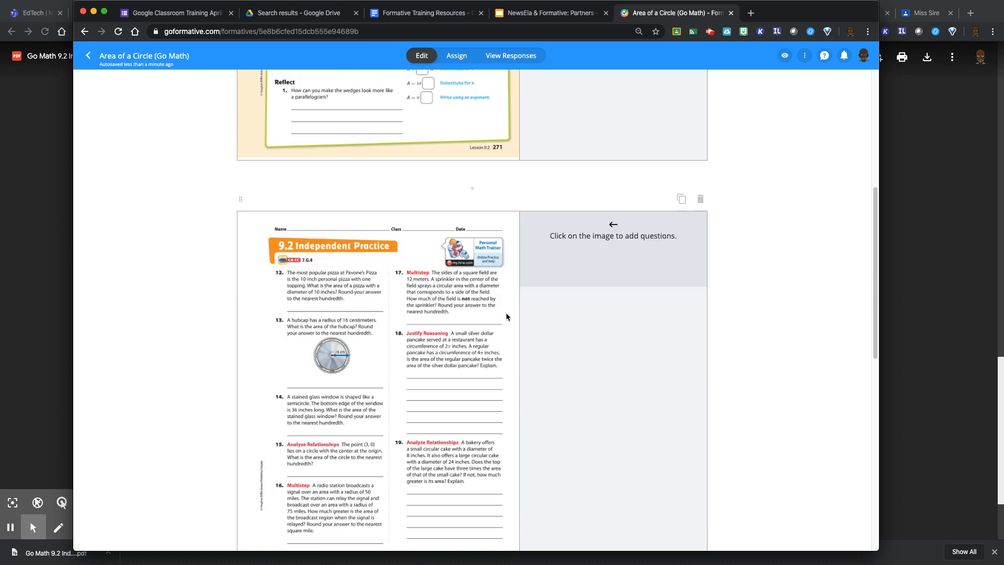
pyautogui.scroll(-2, 506, 317)
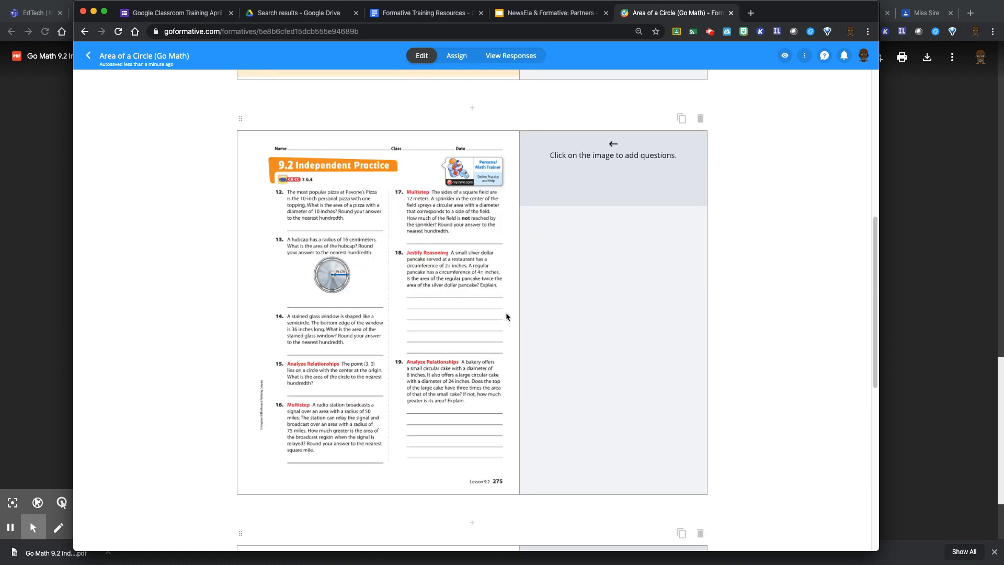
pyautogui.scroll(5, 506, 316)
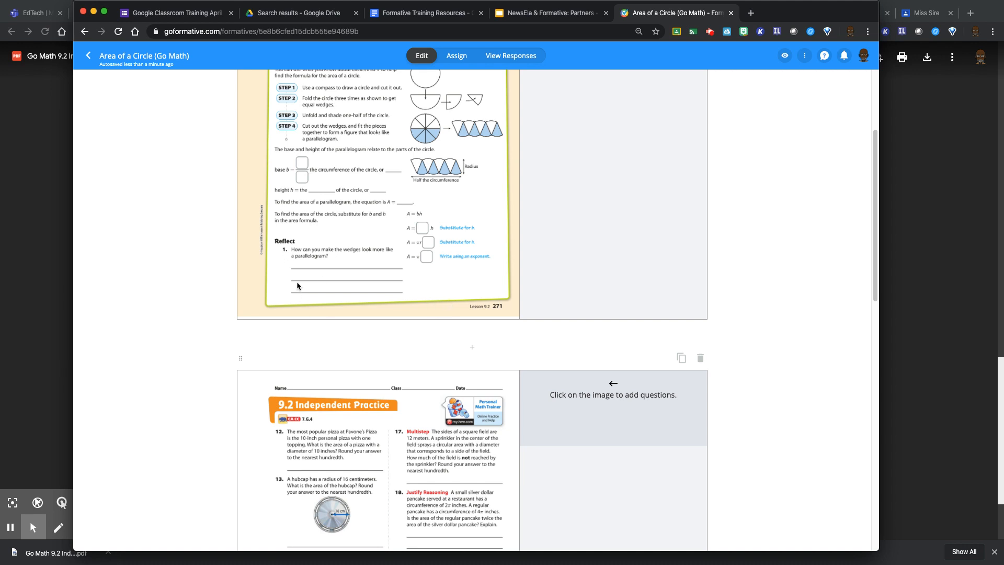
pyautogui.click(283, 250)
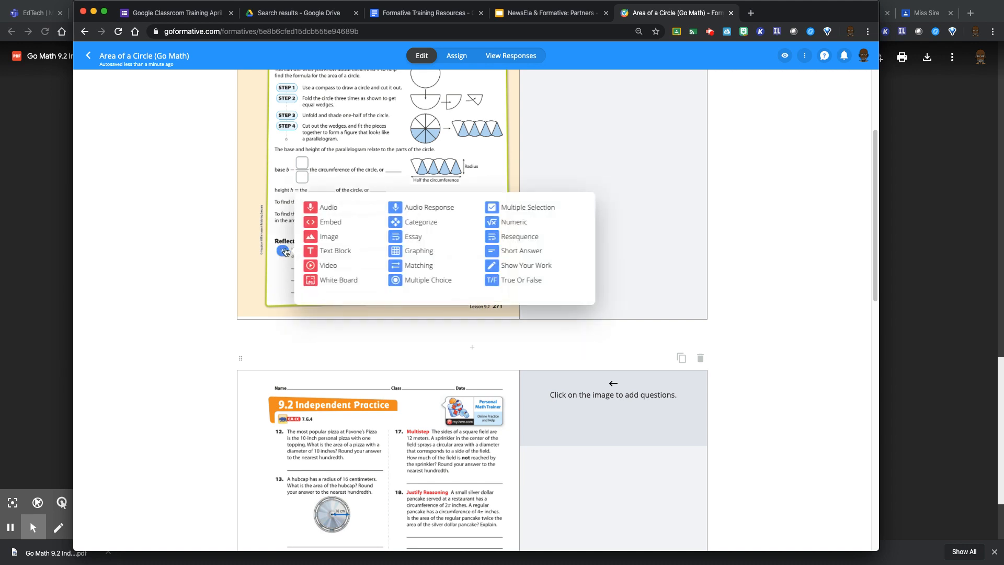
pyautogui.click(509, 252)
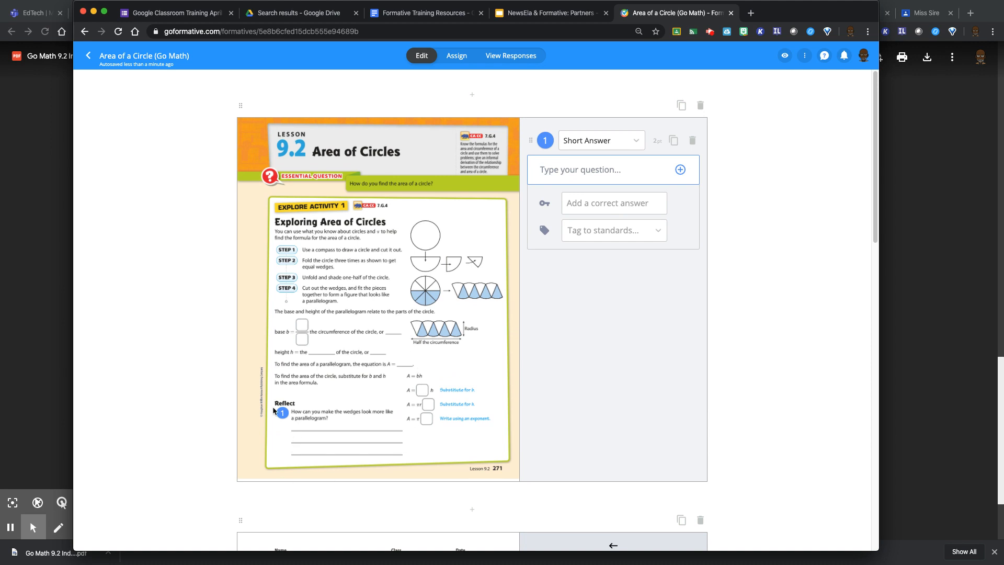
# - Add Short Answer questions at problems 12 and 13 on the 9.2 Independent Practice page
pyautogui.scroll(-2, 314, 419)
pyautogui.scroll(-5, 331, 410)
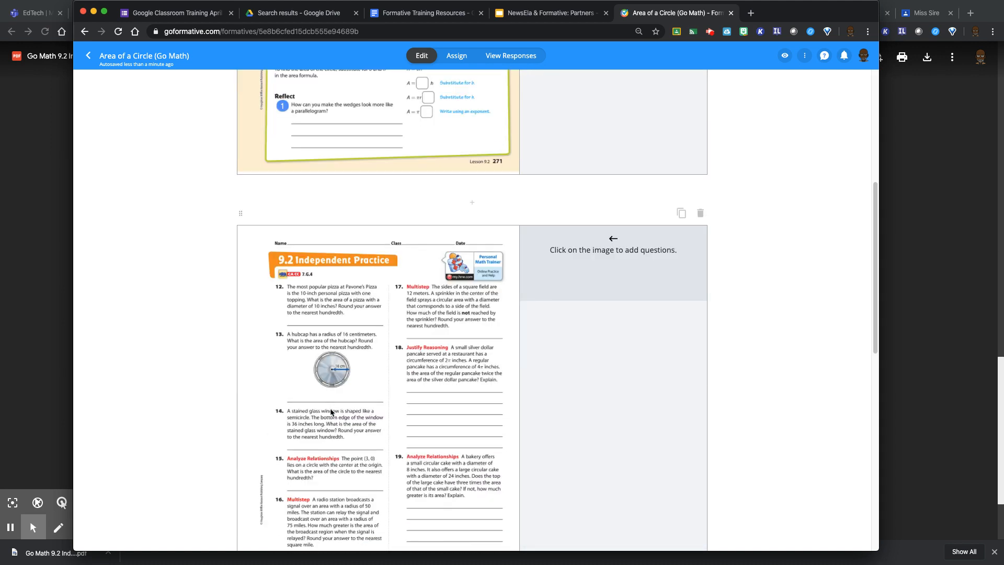
pyautogui.click(277, 290)
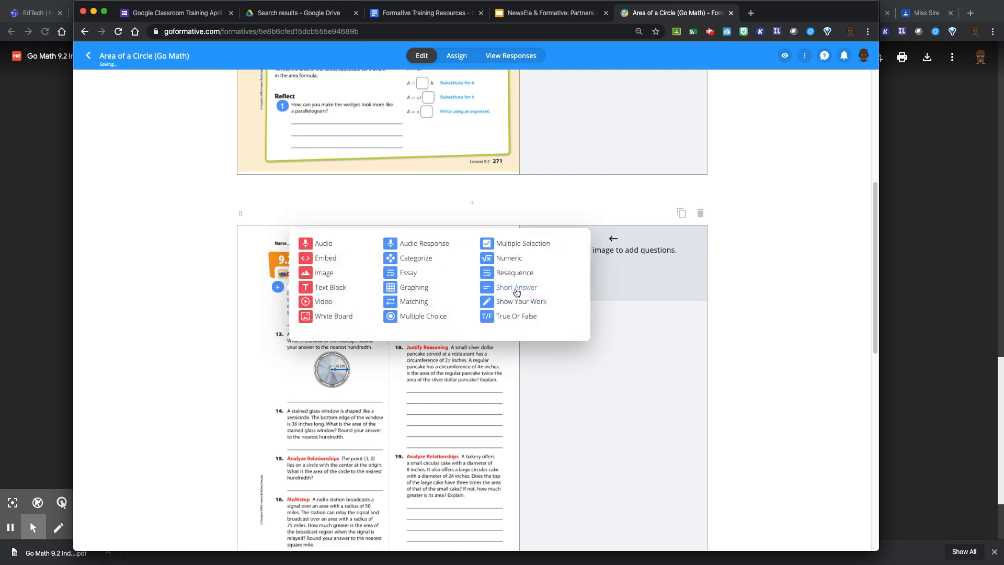
pyautogui.click(517, 289)
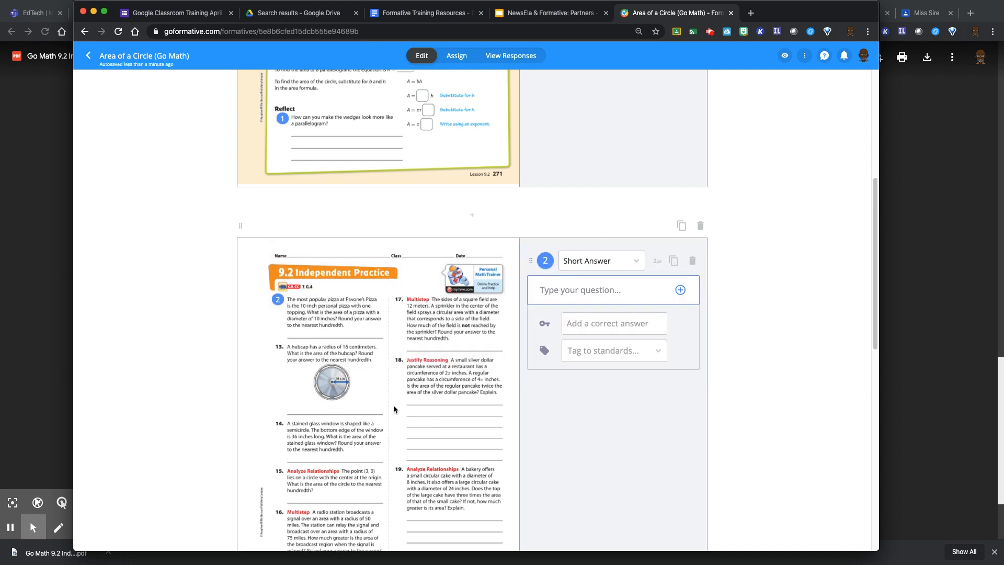
pyautogui.click(279, 347)
pyautogui.click(517, 348)
# - Add a Show Your Work question at problem 14, the stained glass window problem
pyautogui.scroll(-3, 328, 459)
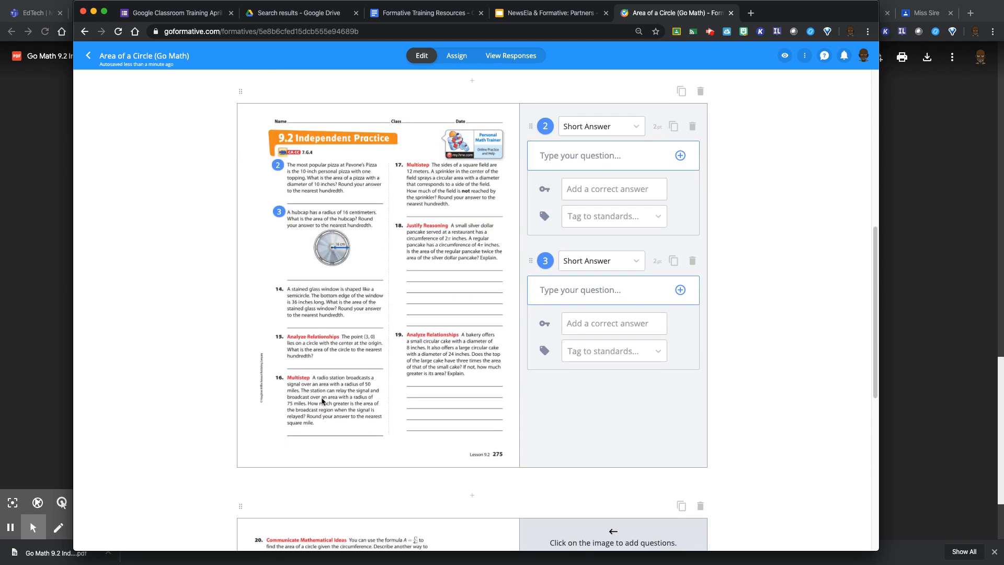
pyautogui.click(279, 290)
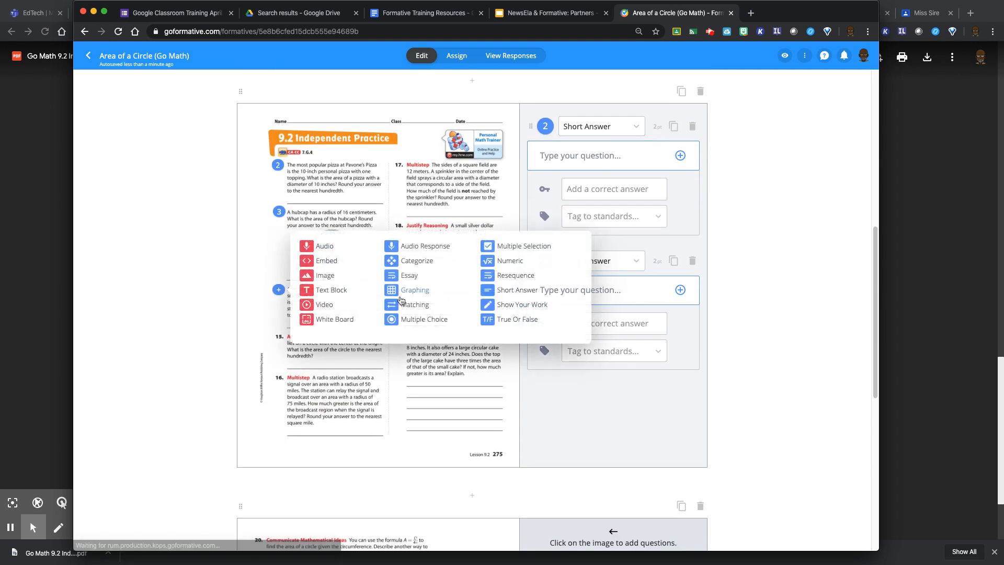
pyautogui.click(521, 305)
# - Add Short Answer questions at problems 15 and 16 on the Independent Practice page
pyautogui.scroll(-2, 425, 333)
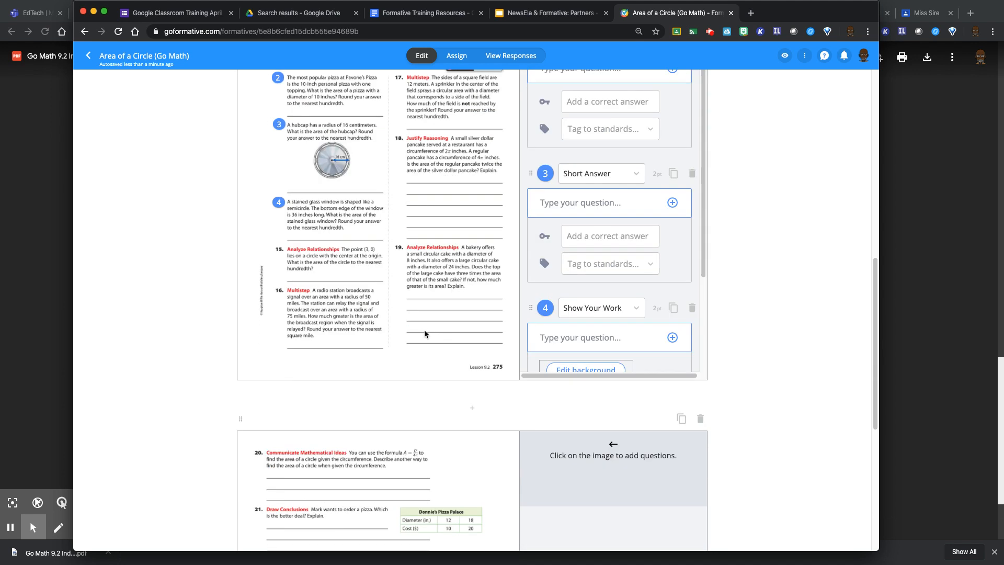
pyautogui.click(279, 250)
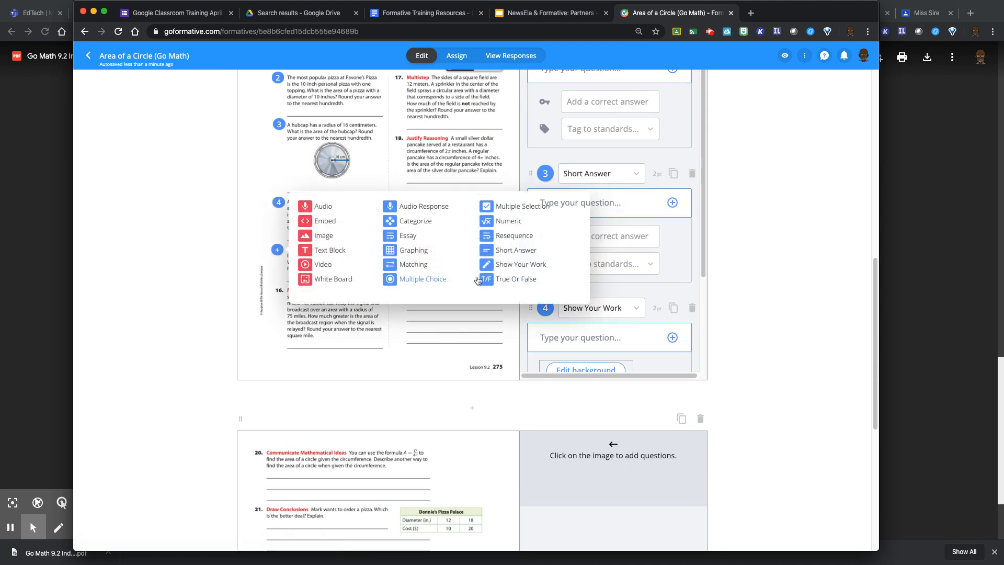
pyautogui.click(515, 251)
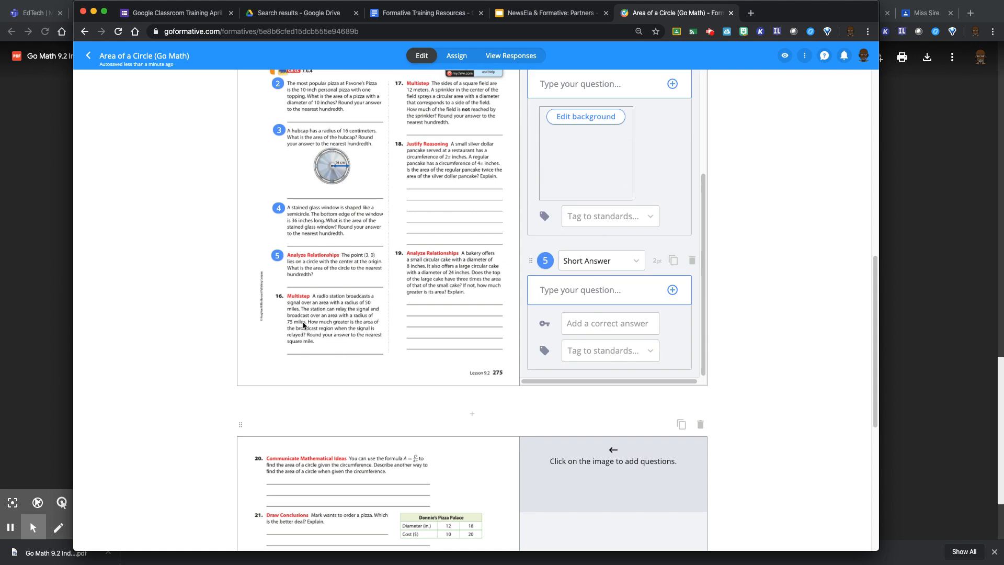
pyautogui.click(281, 298)
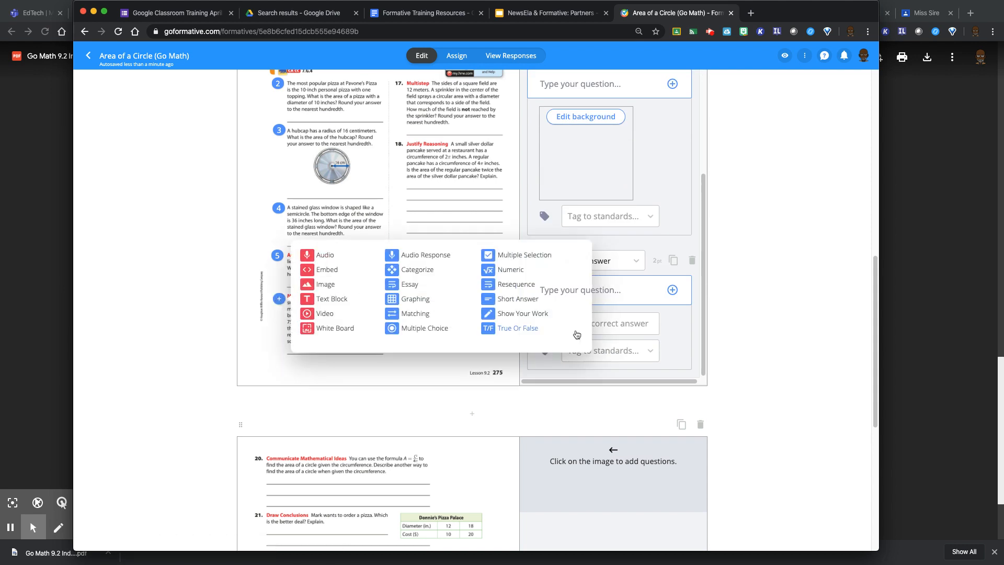
pyautogui.click(526, 301)
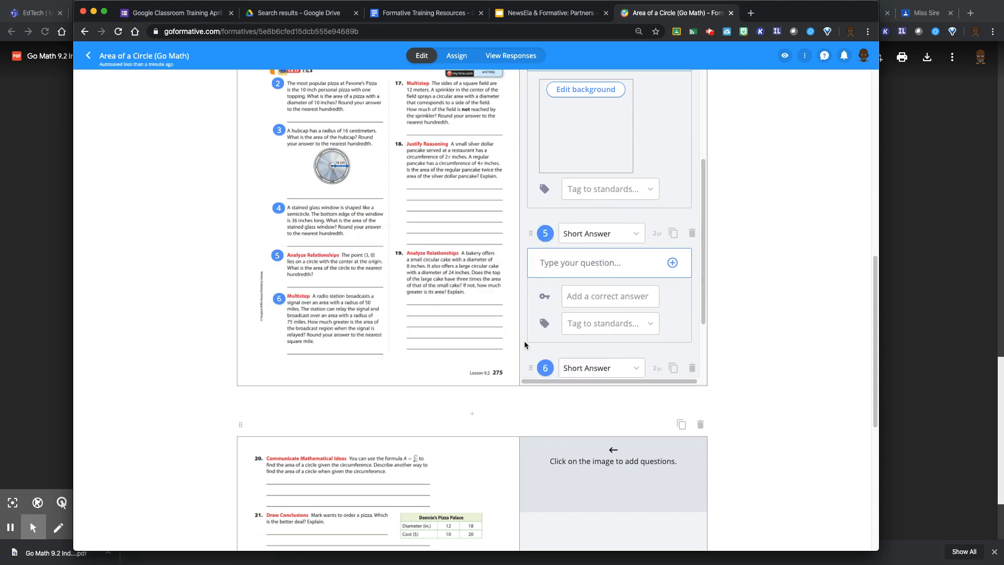
# - Add a Show Your Work question at problem 17 and Short Answer questions at problems 18 and 19 on the Independent Practice page
pyautogui.scroll(2, 434, 309)
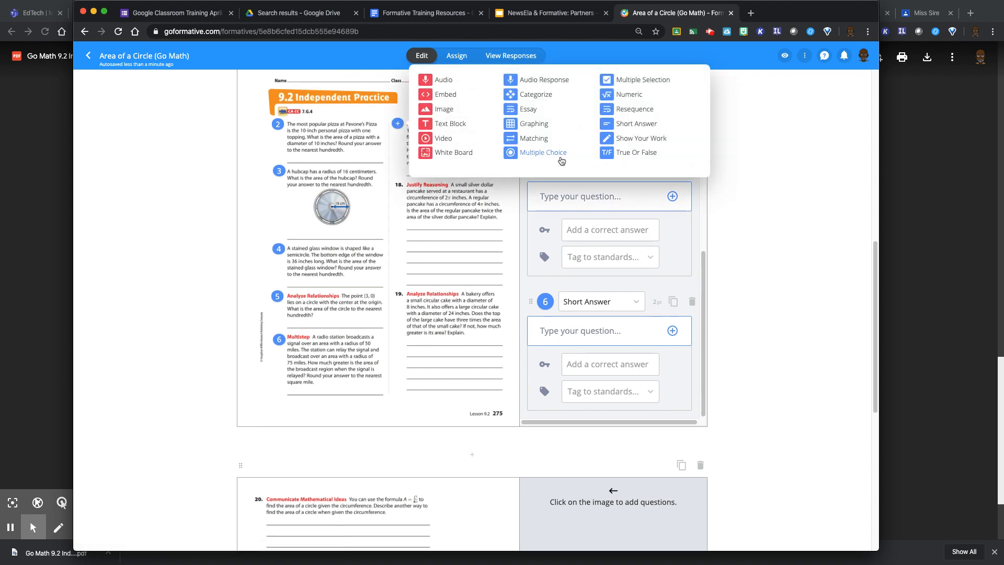
pyautogui.click(640, 141)
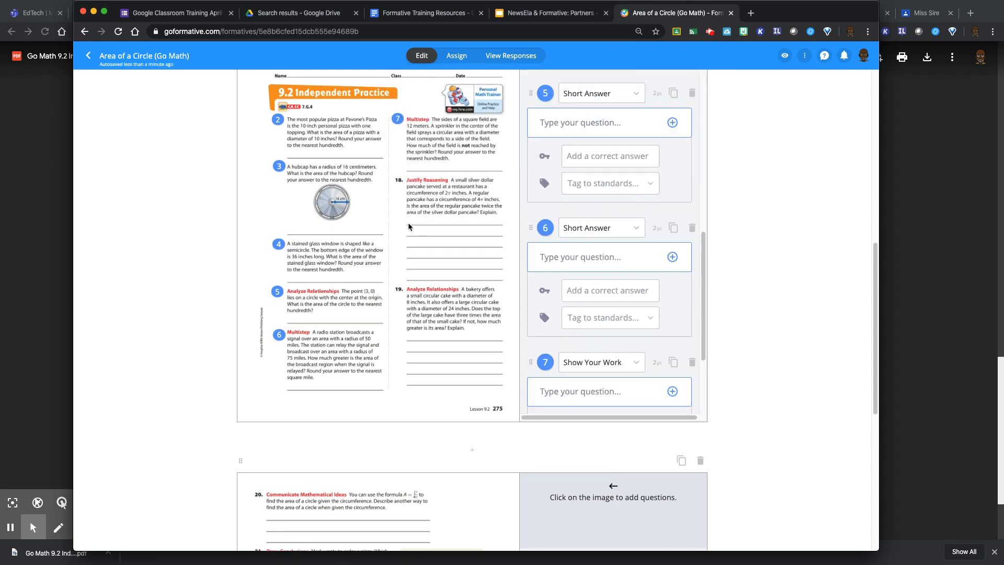
pyautogui.click(400, 183)
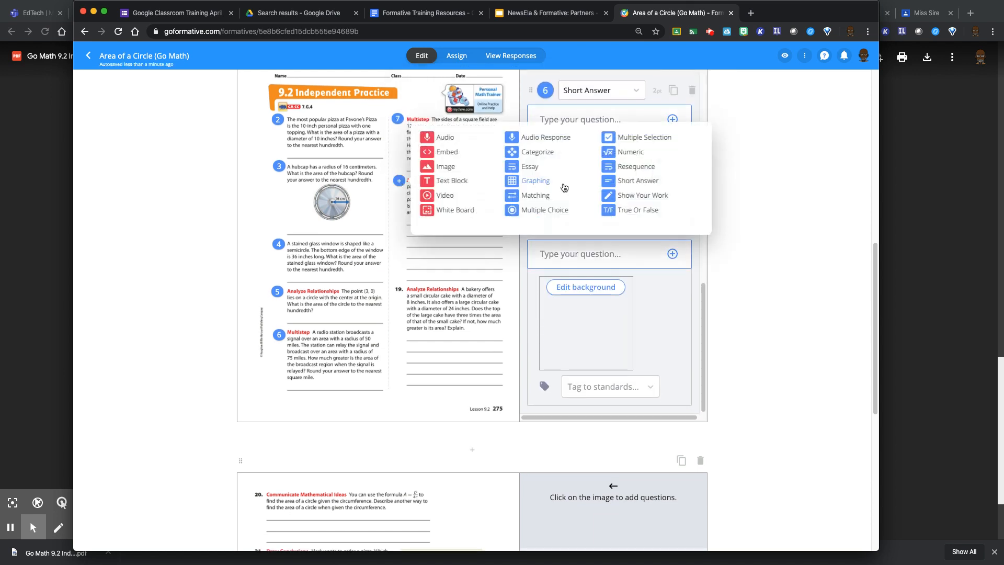
pyautogui.click(638, 181)
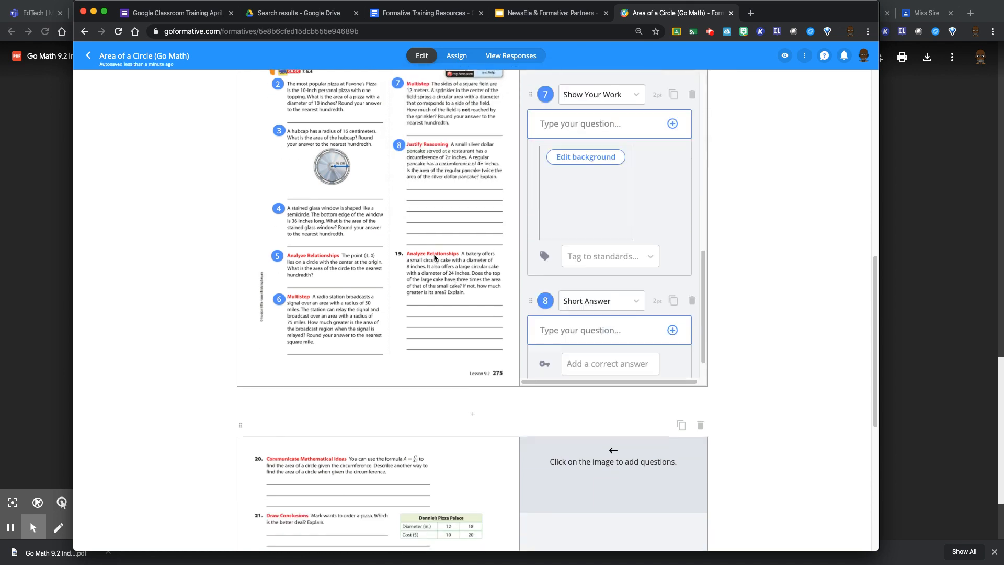
pyautogui.click(399, 256)
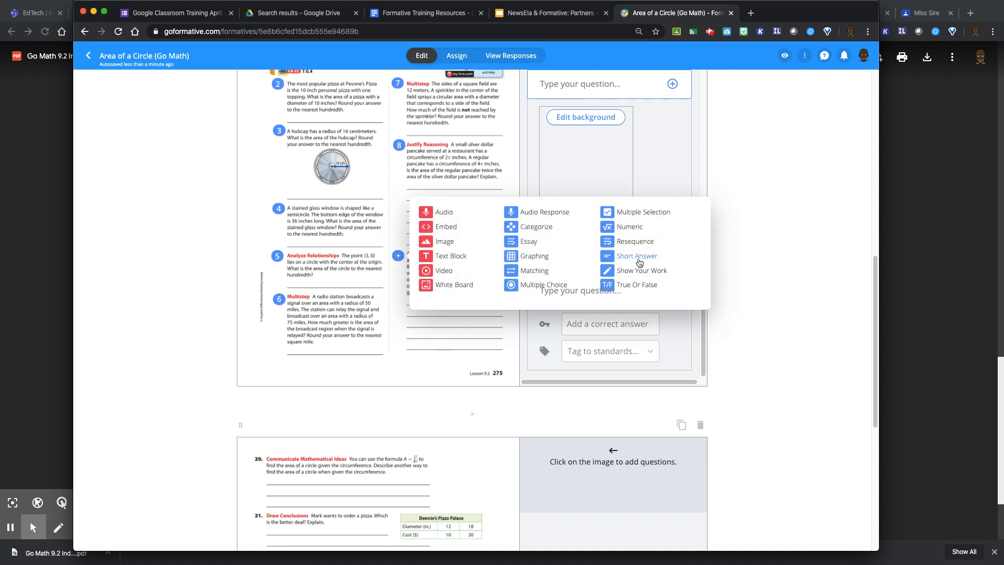
pyautogui.click(637, 256)
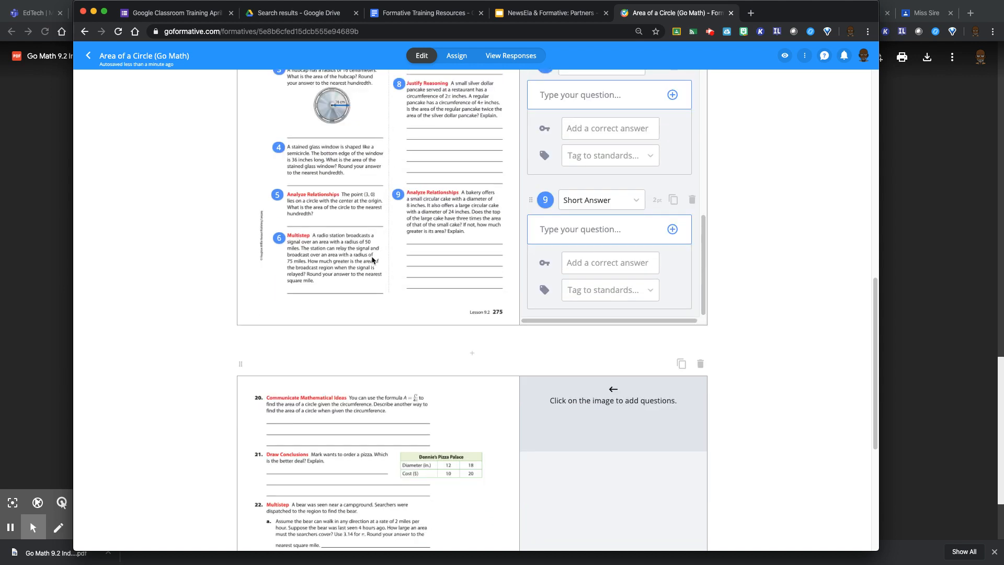
# - Add Short Answer questions at problems 20 and 21 on the last worksheet page
pyautogui.scroll(-1, 351, 316)
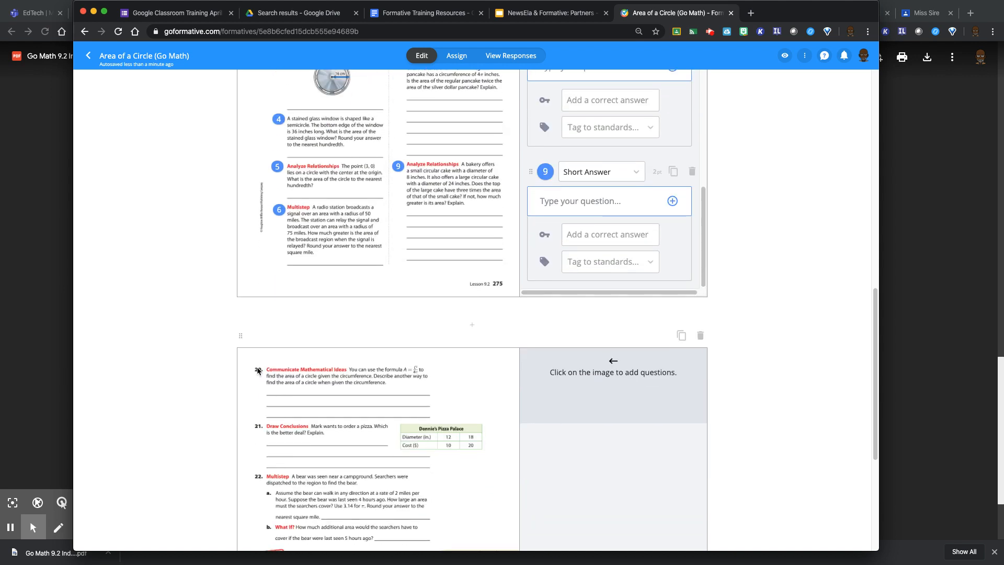
pyautogui.click(258, 372)
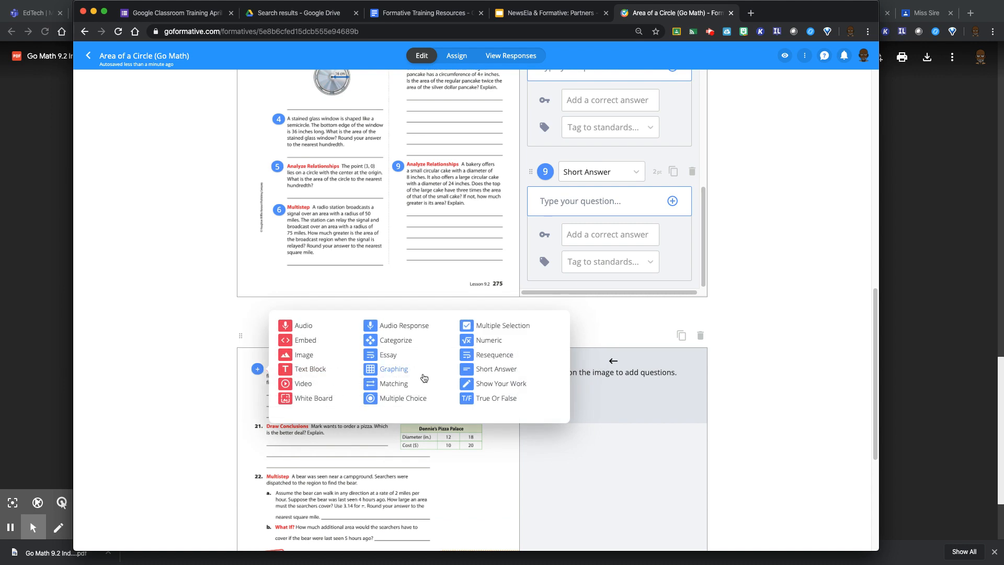
pyautogui.click(491, 375)
pyautogui.scroll(-1, 257, 447)
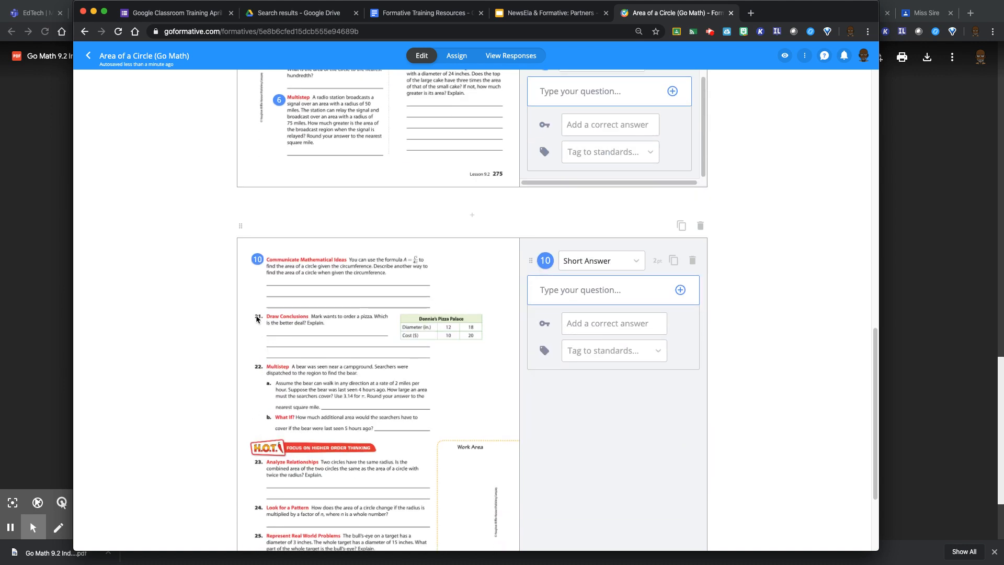
pyautogui.click(257, 319)
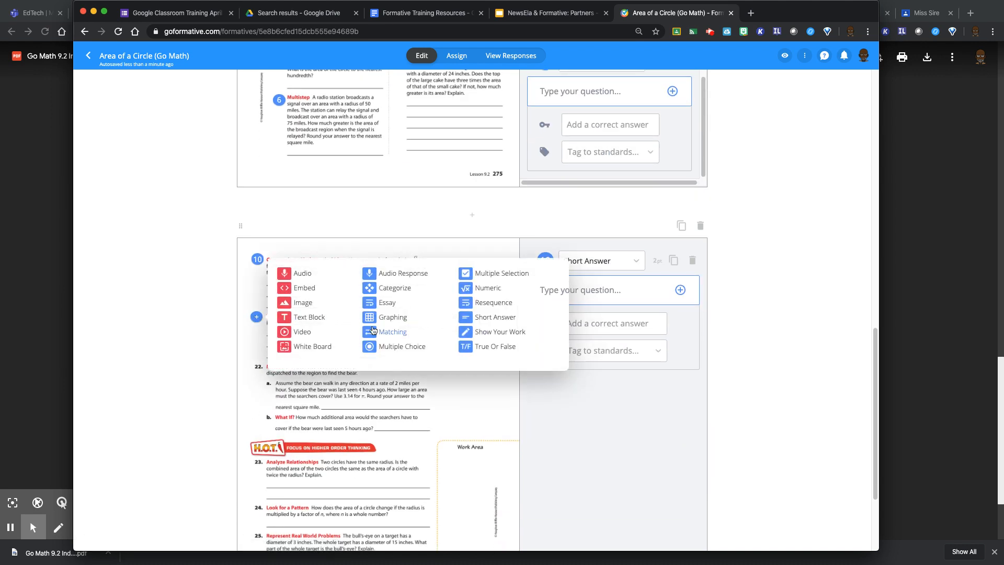
pyautogui.click(507, 320)
# - Review the question markers placed across the worksheet pages, from the last page back to the Area of Circles lesson page
pyautogui.scroll(-5, 459, 400)
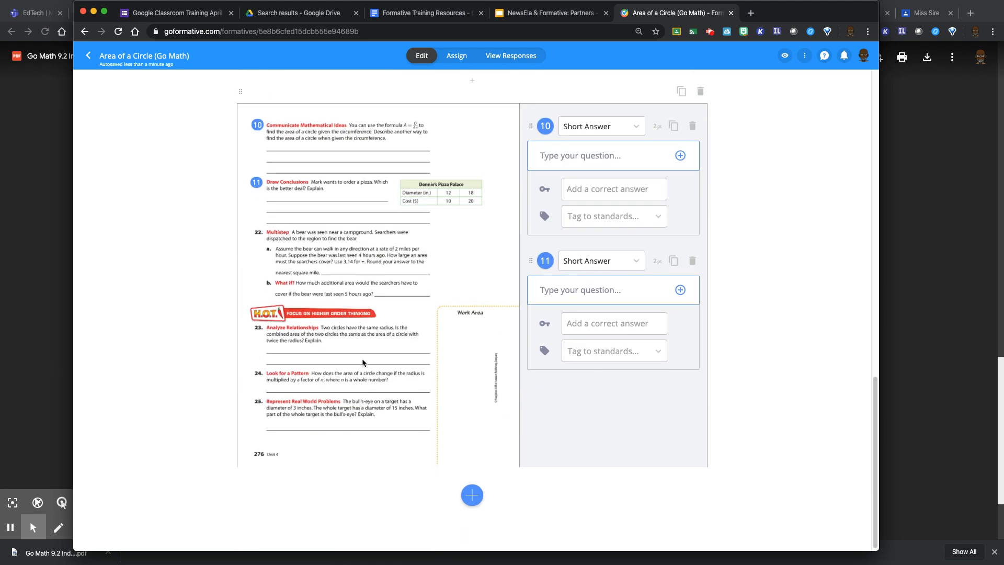
pyautogui.scroll(1, 364, 363)
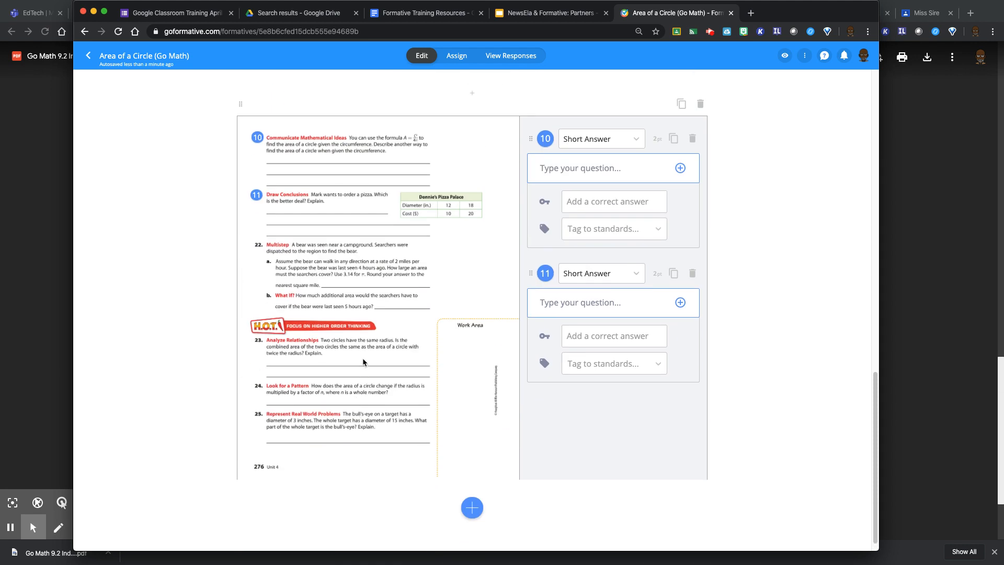
pyautogui.scroll(20, 363, 360)
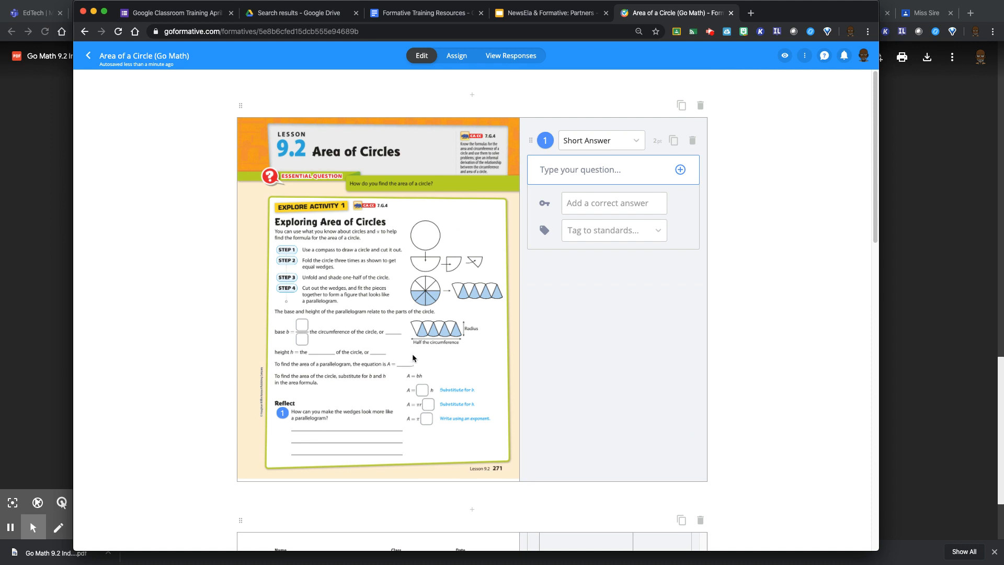
pyautogui.scroll(-3, 429, 356)
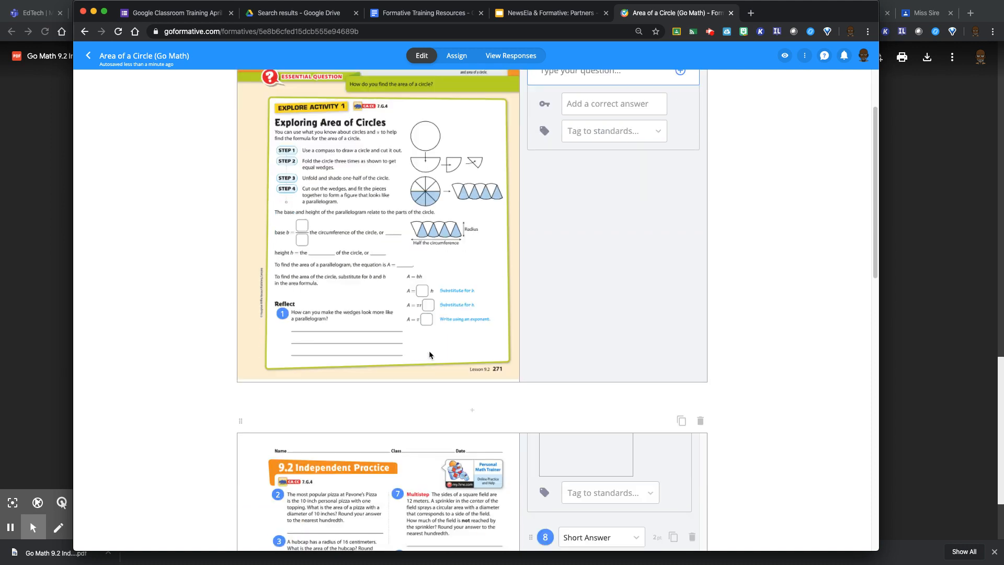
pyautogui.scroll(-5, 417, 376)
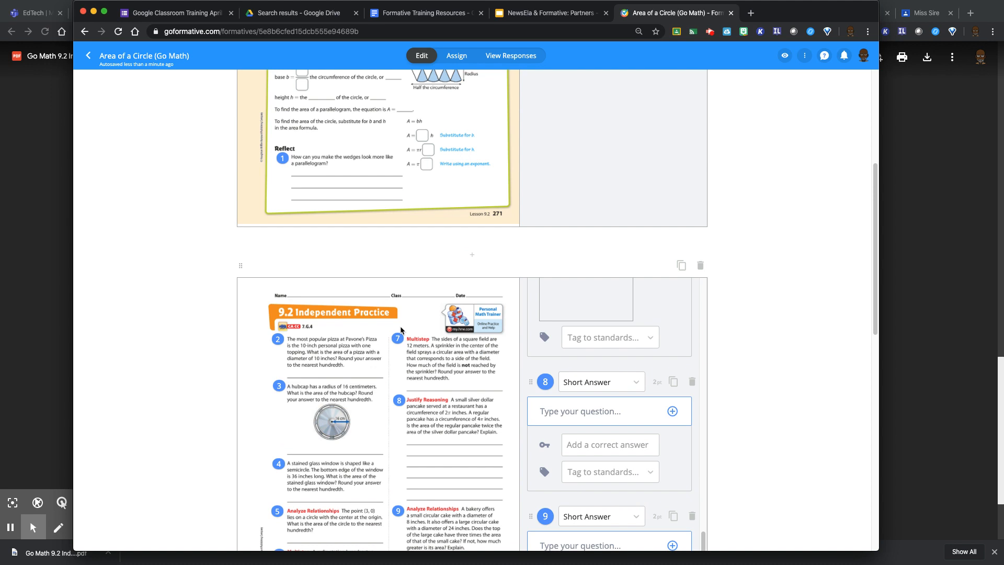
pyautogui.scroll(-4, 366, 314)
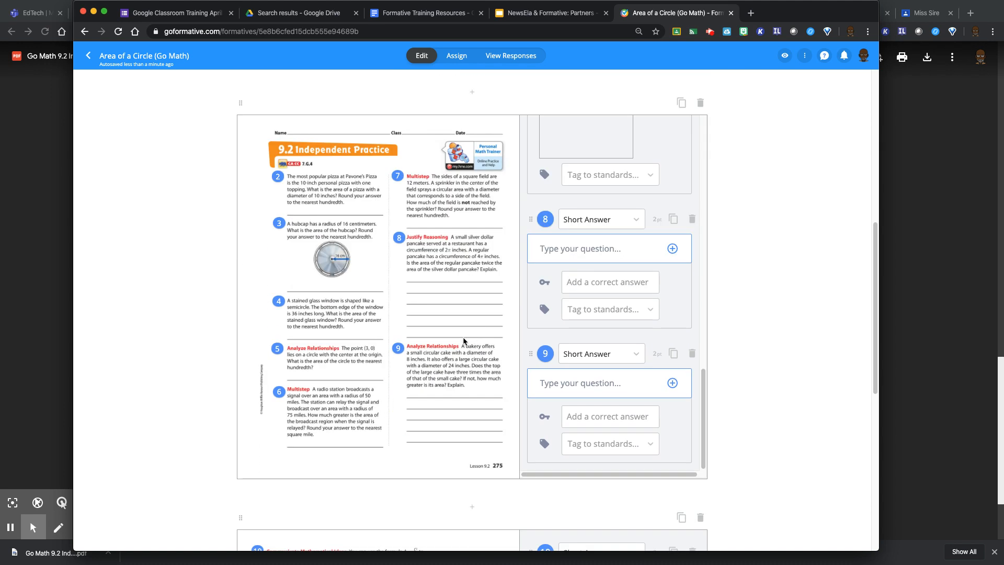
pyautogui.scroll(5, 324, 282)
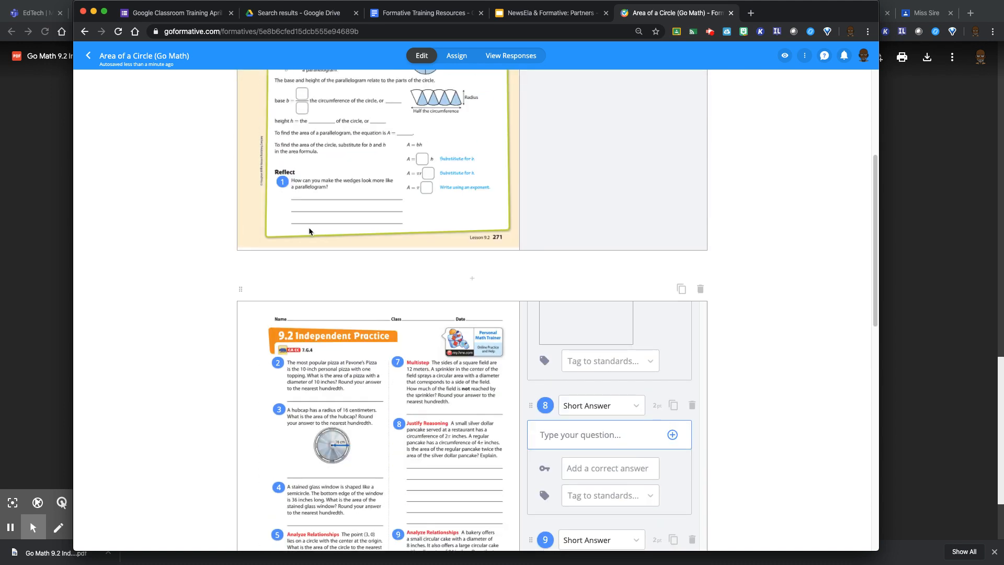
pyautogui.scroll(5, 300, 224)
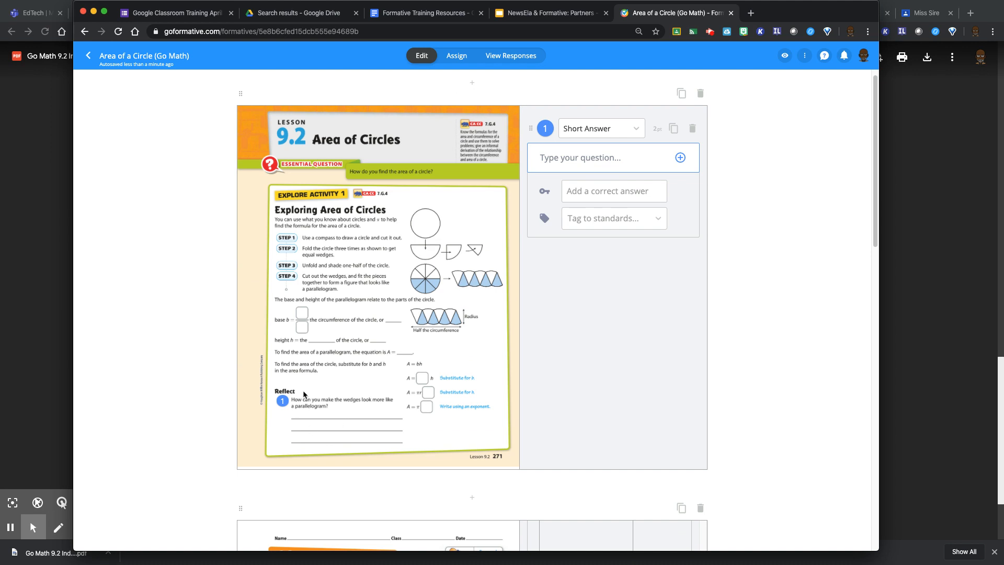
pyautogui.scroll(-9, 359, 329)
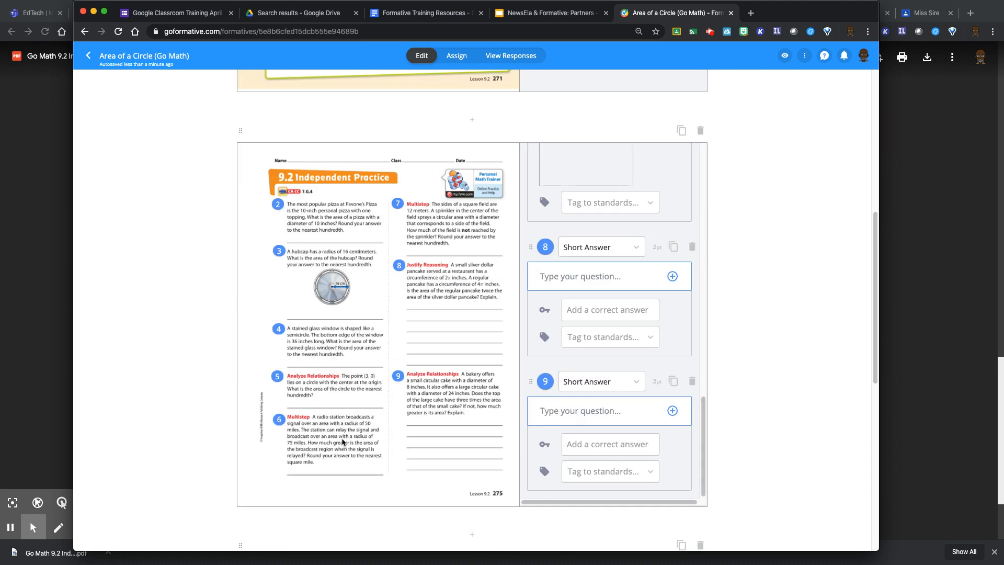
pyautogui.scroll(-2, 431, 362)
pyautogui.scroll(11, 431, 359)
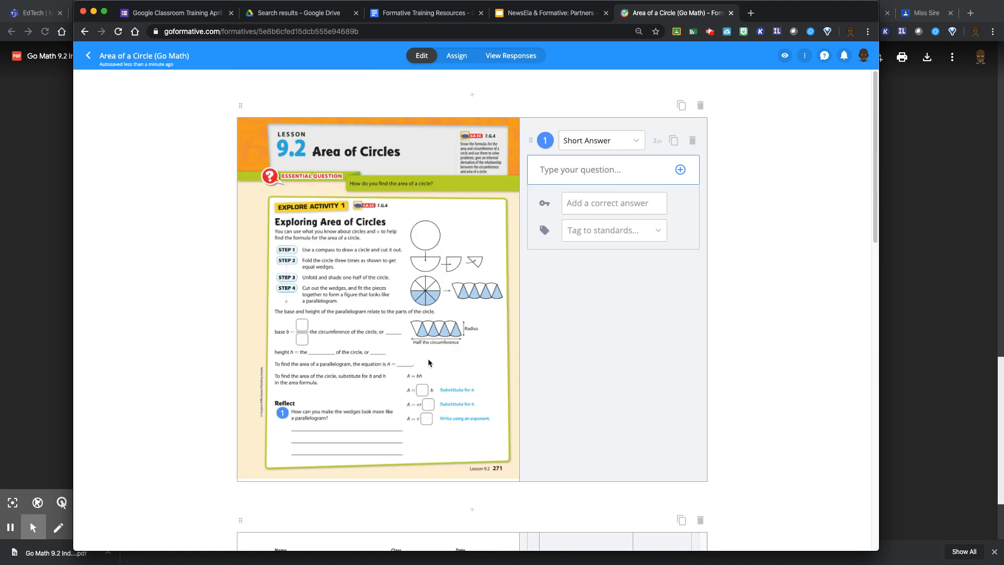